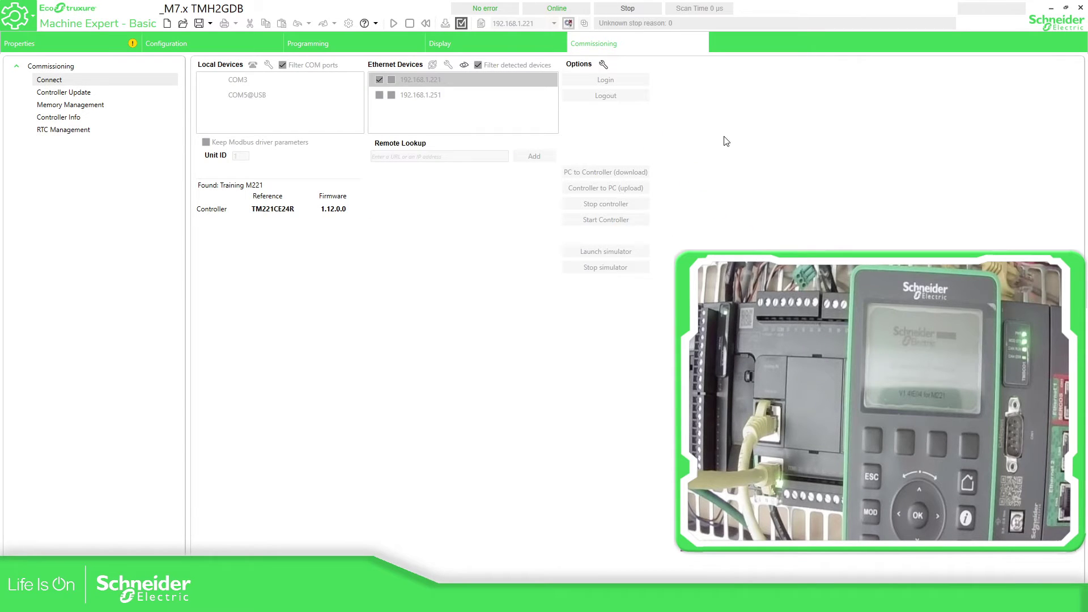
Step: Start the connected controller and confirm the launch
left_click(394, 23)
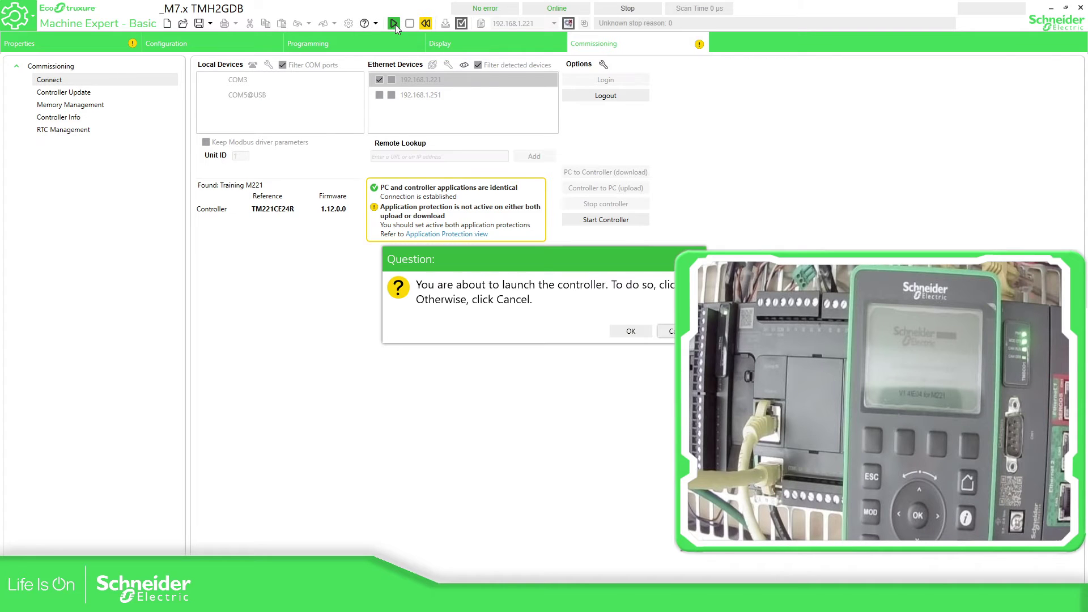
left_click(627, 331)
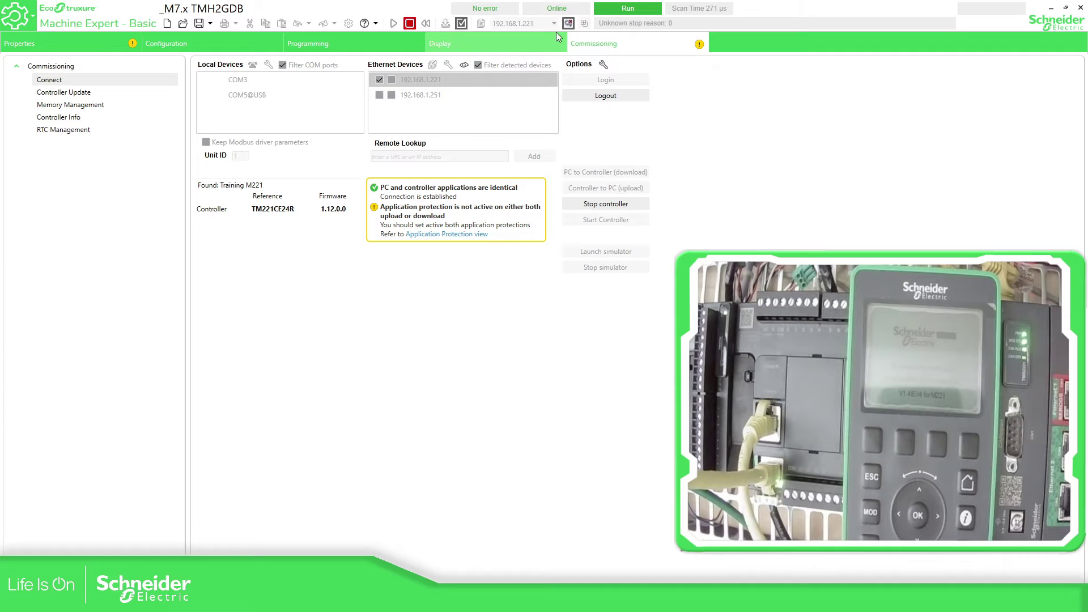
Step: Reconnect to the controller at 192.168.1.221 and check its post configuration status in the controller information
left_click(567, 23)
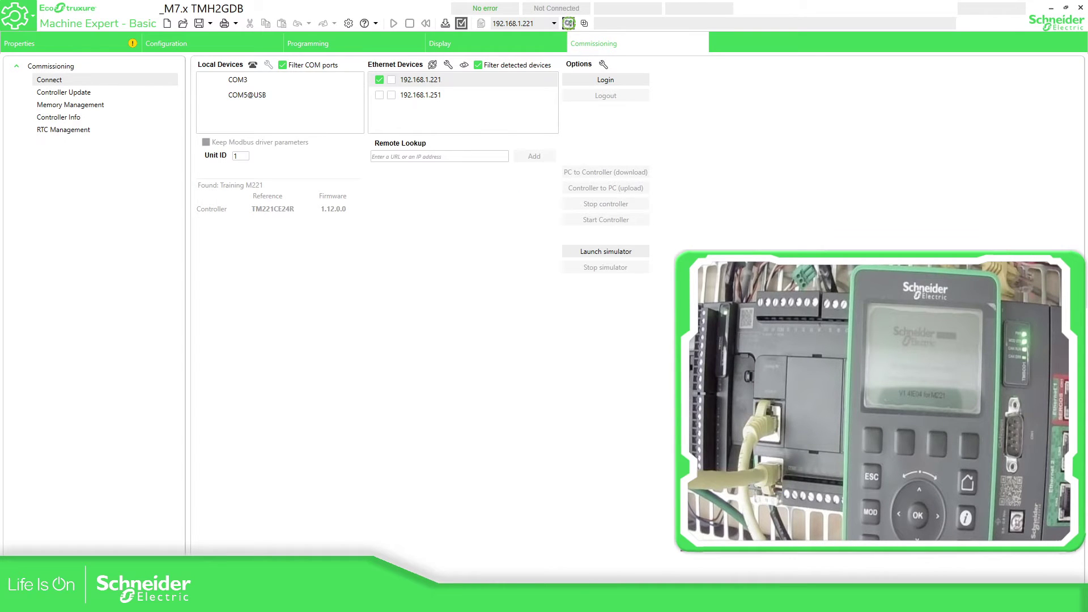
left_click(568, 24)
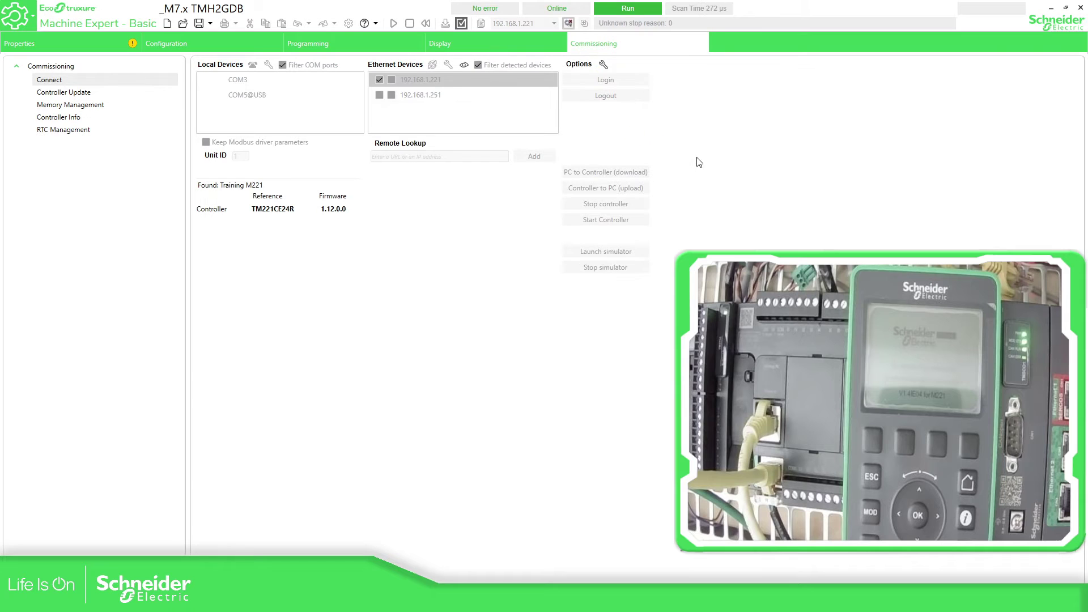
left_click(72, 119)
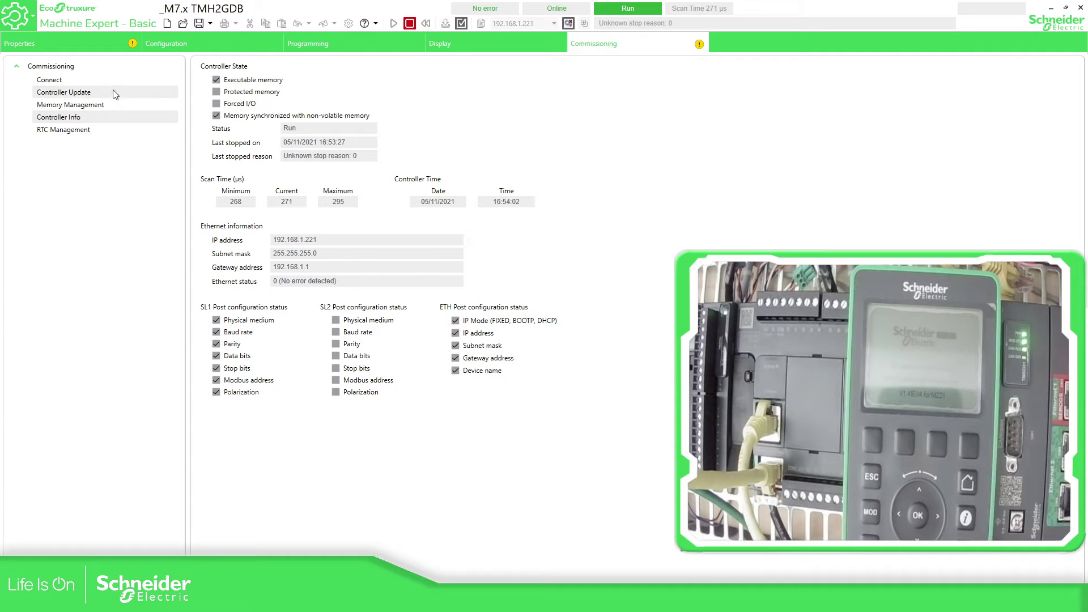
left_click(49, 81)
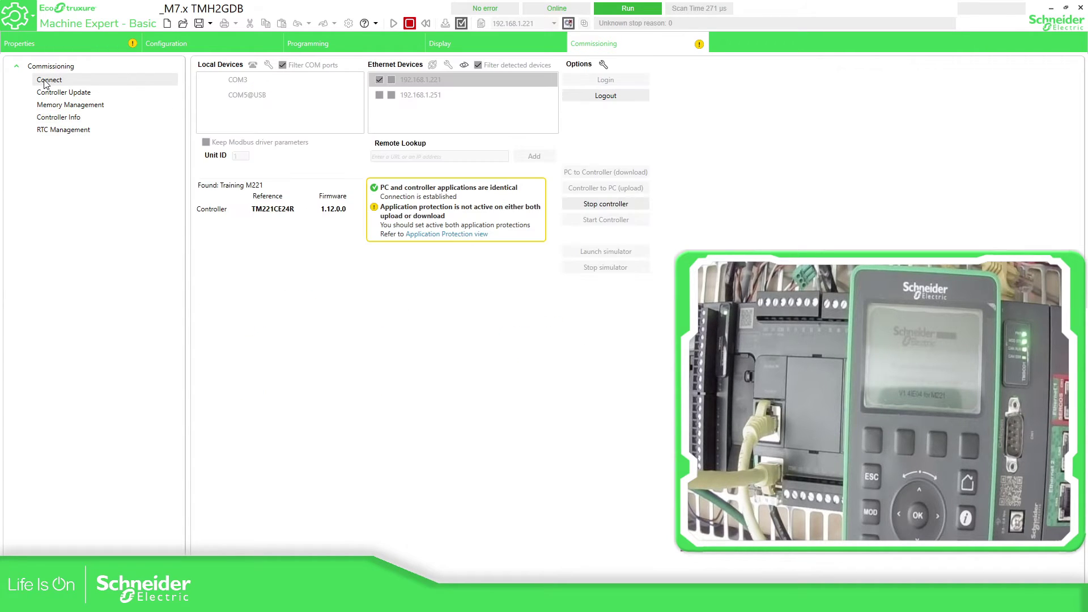
Step: Erase only the post configuration file in the controller, excluding the program, memory values and log file
left_click(68, 106)
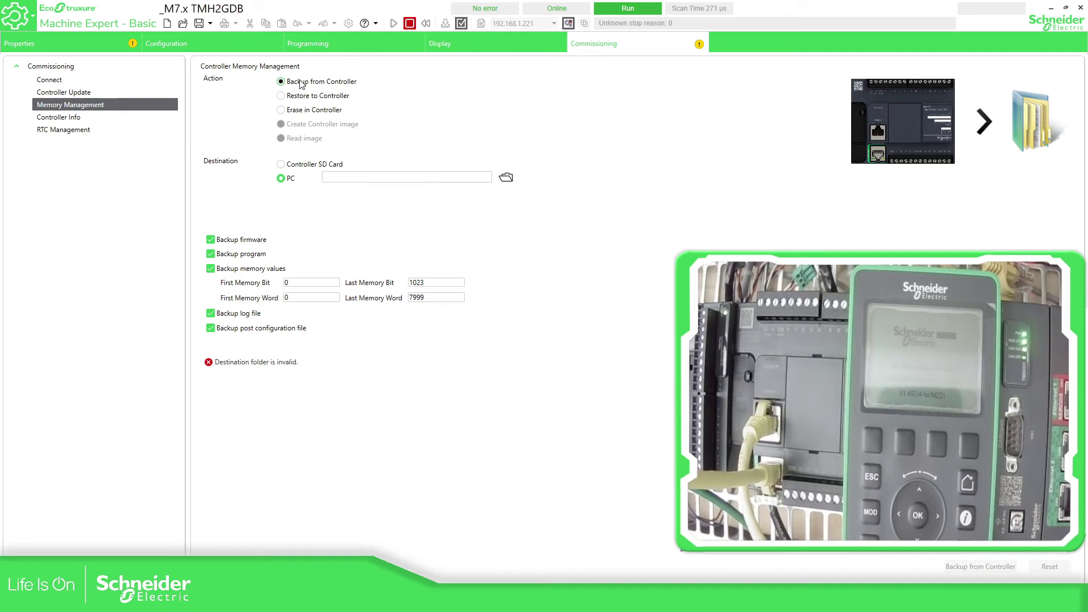
left_click(280, 111)
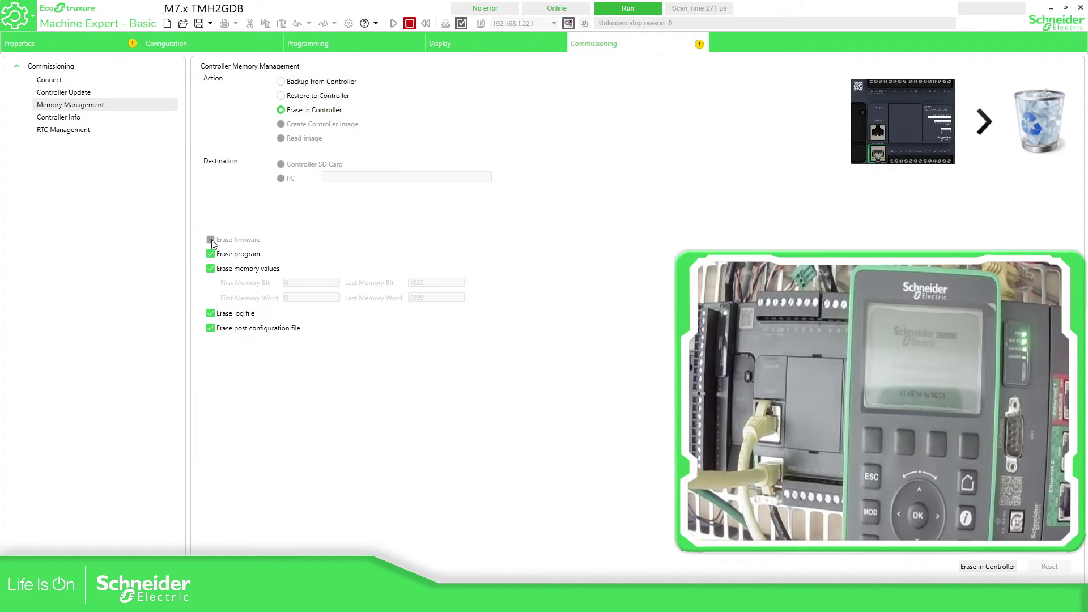
left_click(210, 254)
left_click(210, 269)
left_click(210, 314)
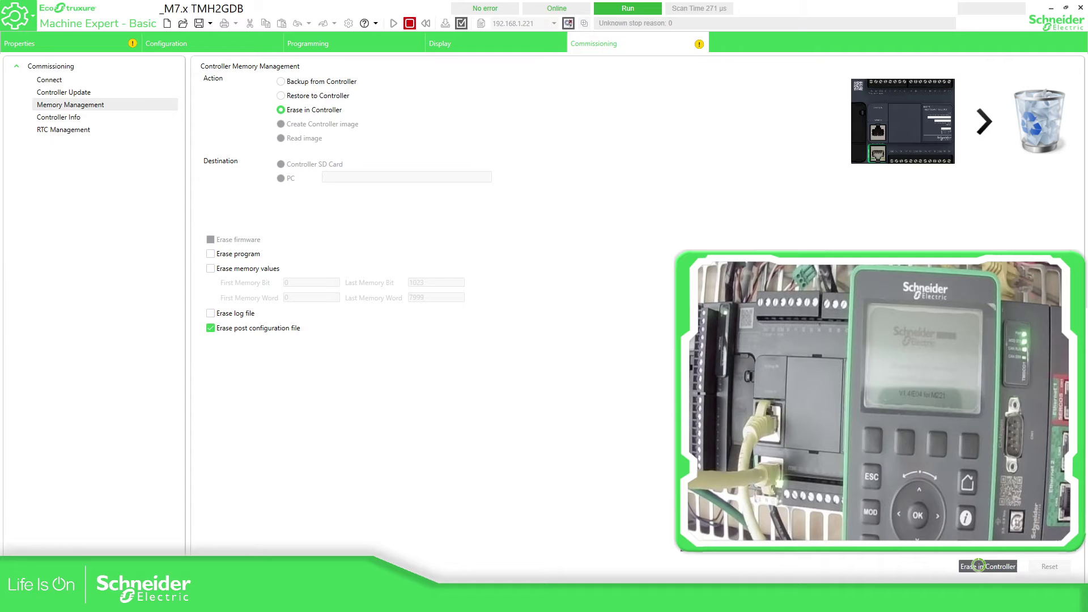
left_click(986, 566)
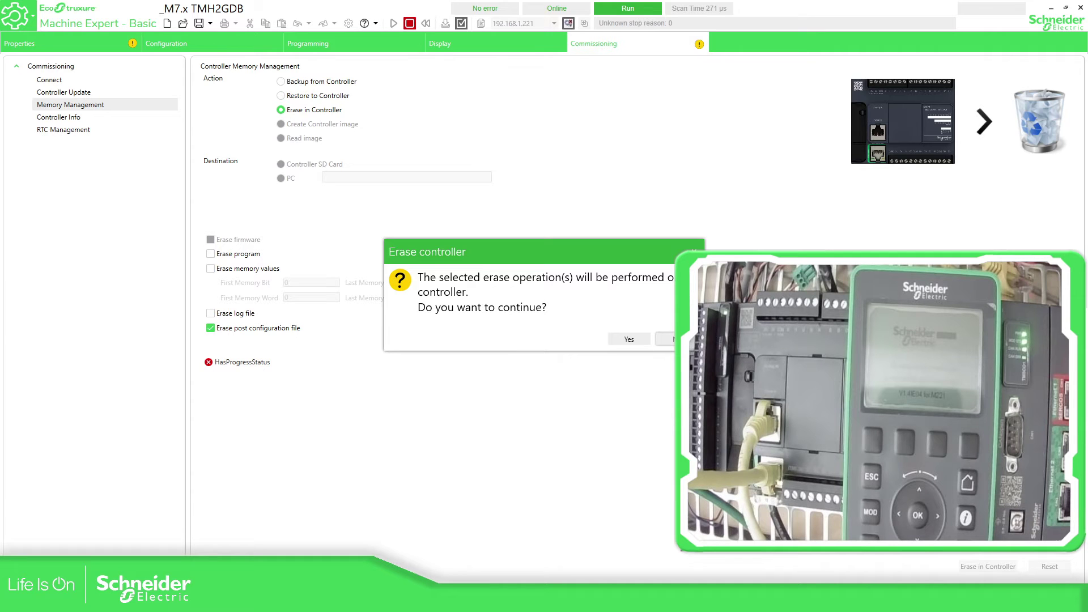
left_click(628, 339)
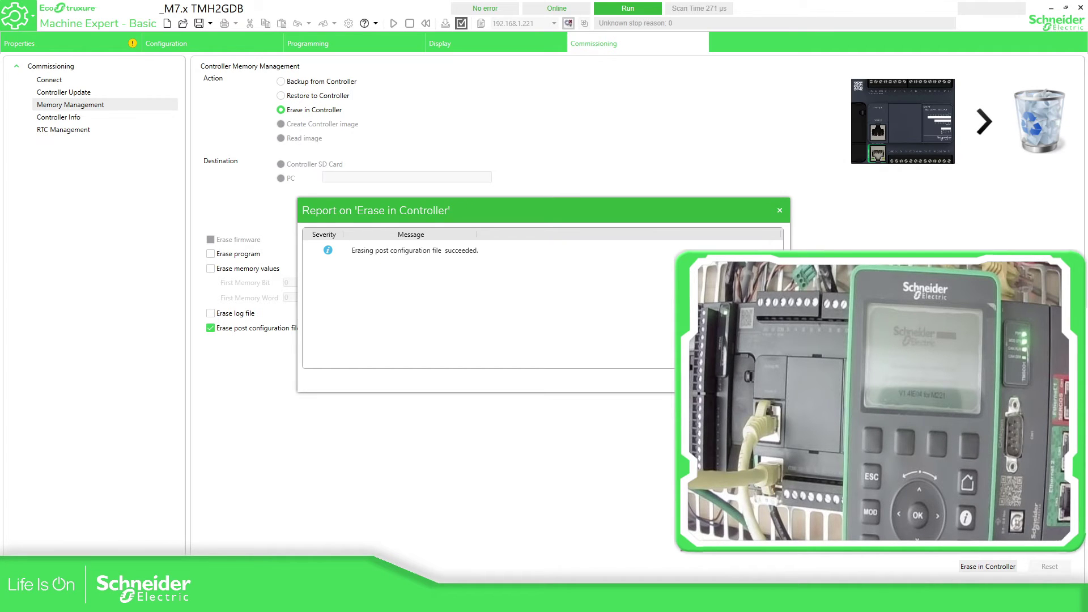
left_click(760, 380)
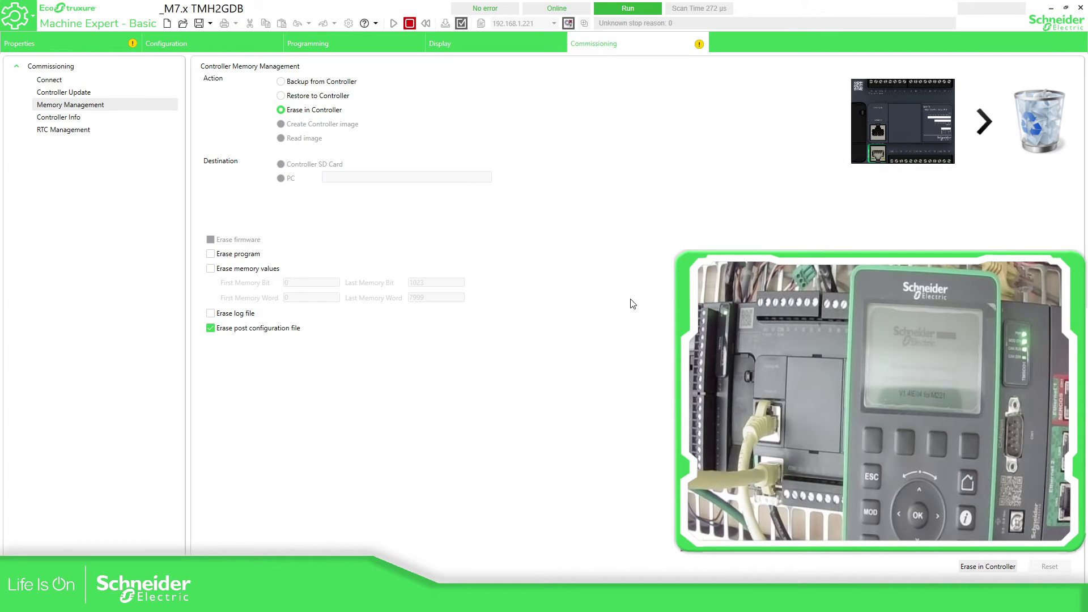
Step: Disconnect from the controller, log in again and recheck its post configuration status in the controller information
left_click(568, 24)
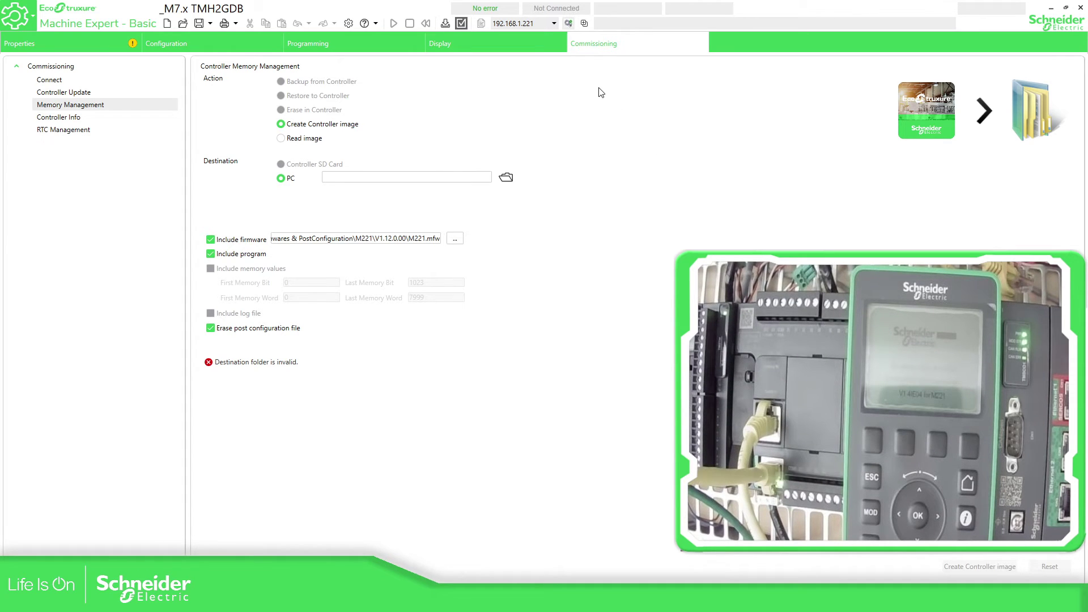
left_click(568, 23)
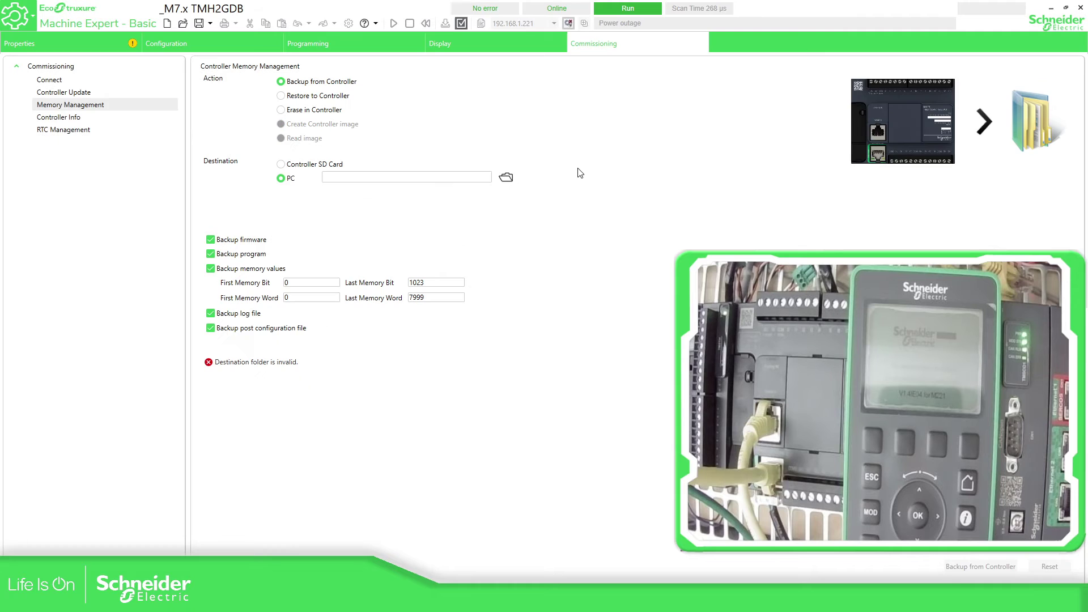
left_click(56, 118)
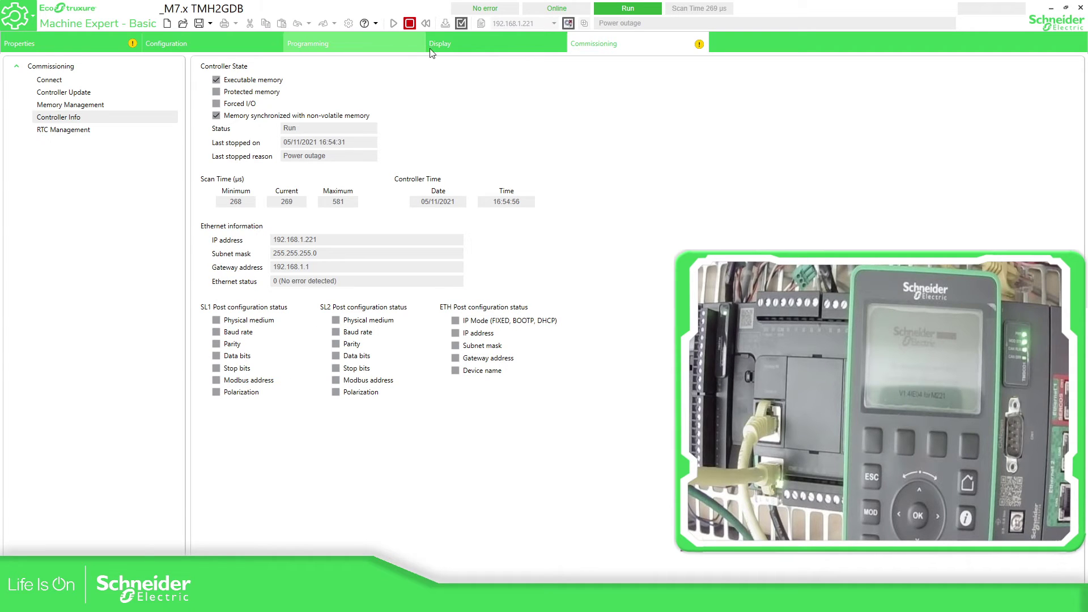
Step: Go offline and apply TMH2GDB as the protocol of serial line SL1
left_click(453, 48)
left_click(568, 23)
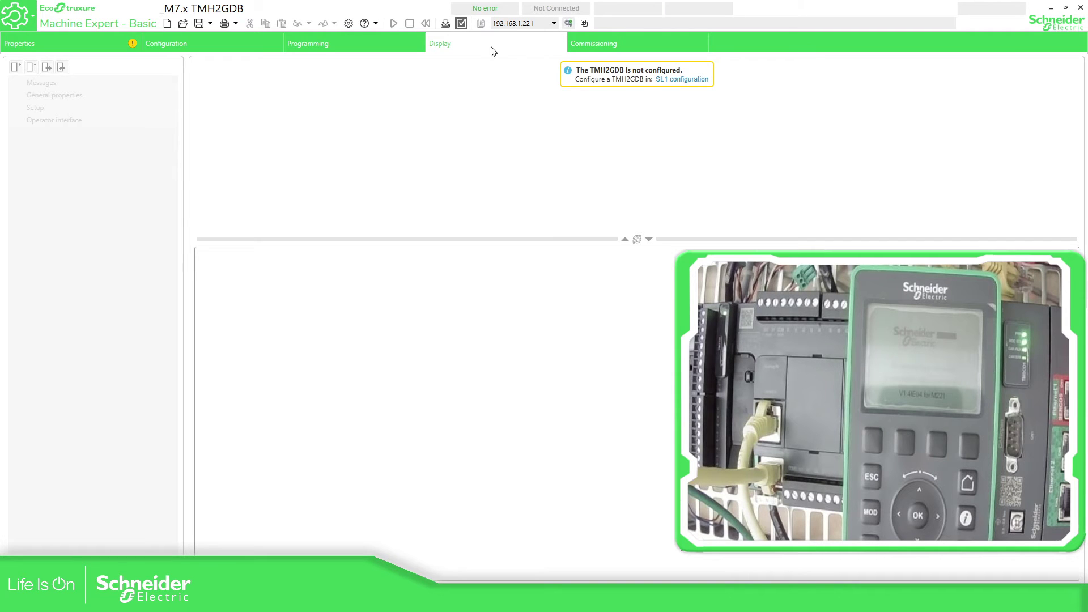
left_click(673, 81)
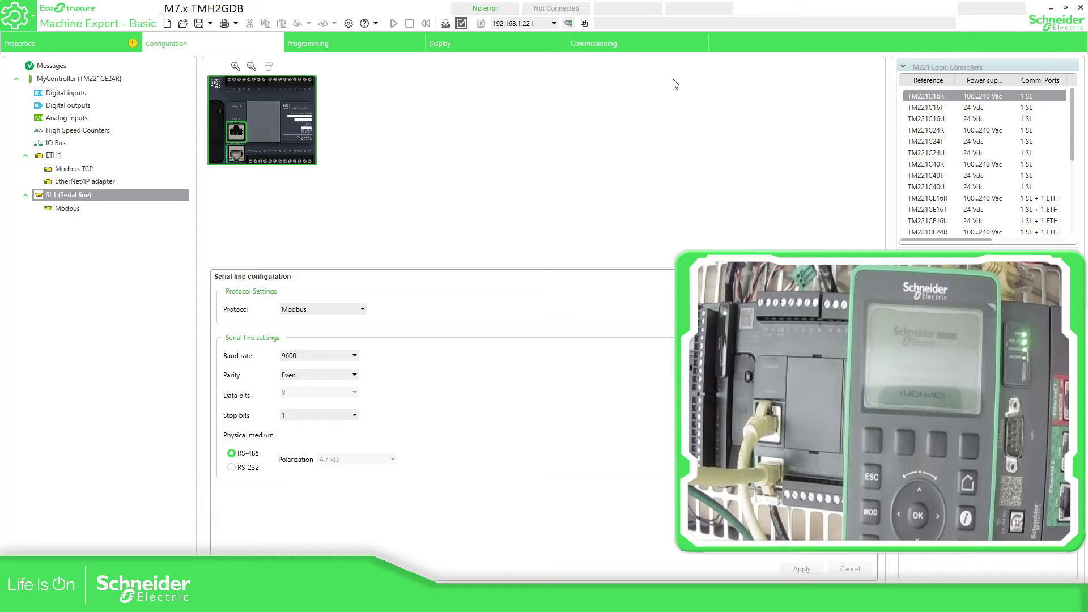
left_click(347, 309)
left_click(297, 347)
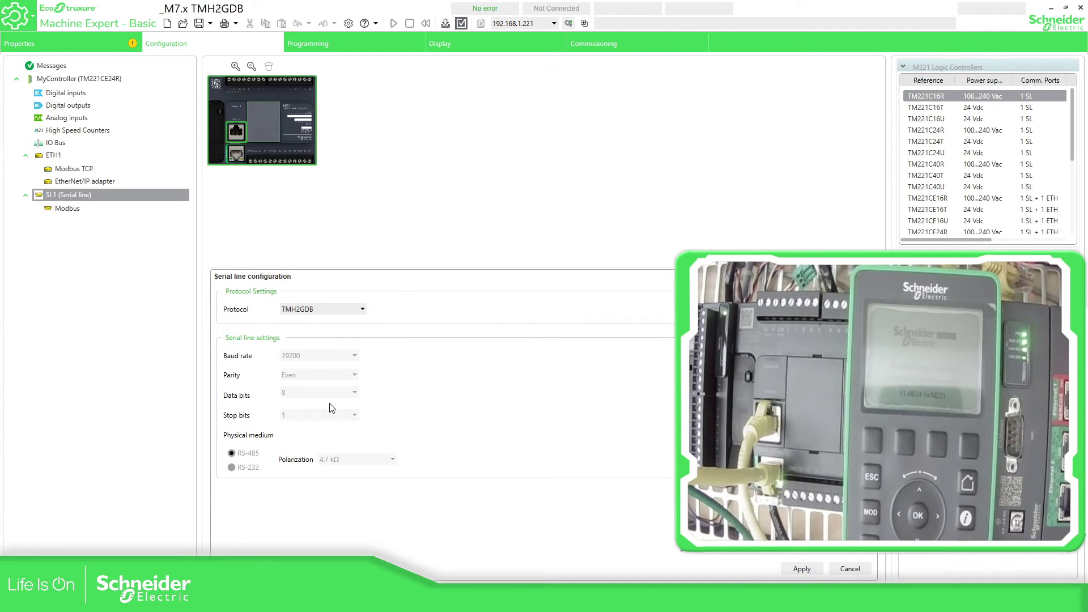
left_click(800, 567)
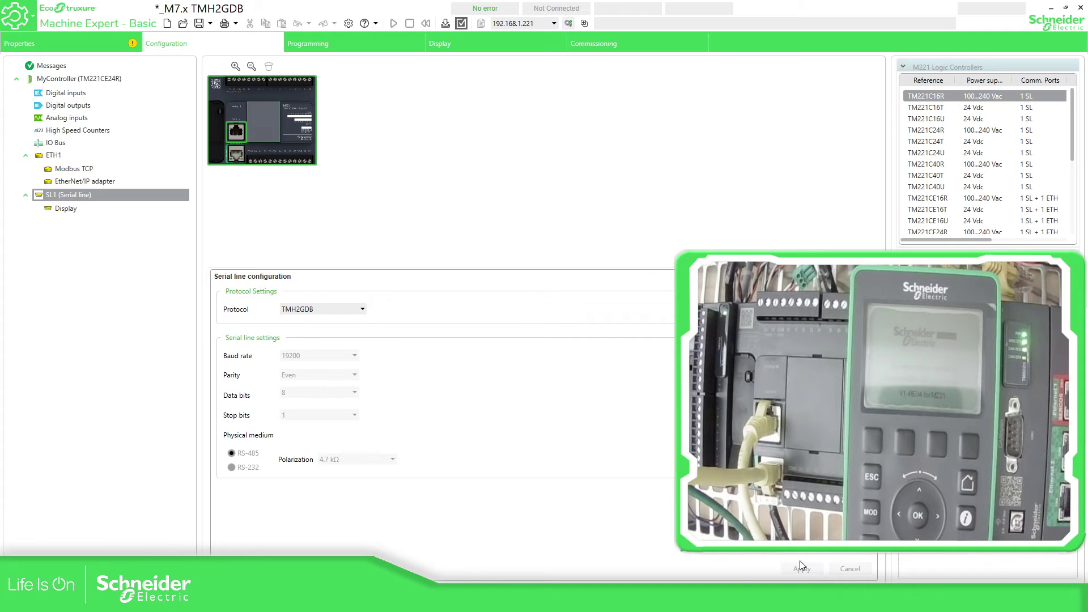
Step: Open the animation table Table_TMH2GDB and widen the column before the symbols
left_click(368, 45)
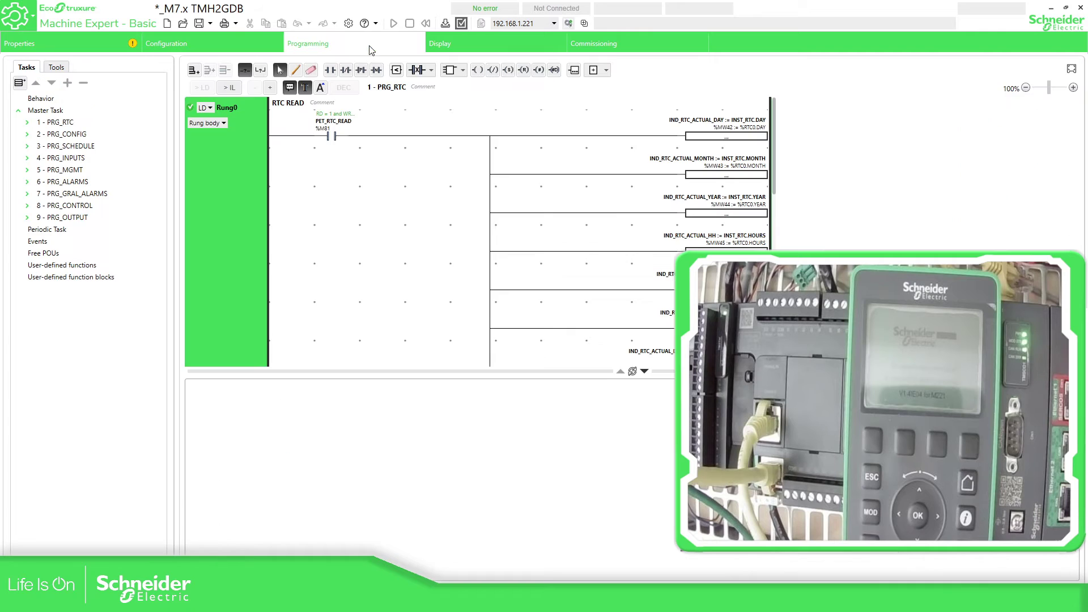
left_click(63, 68)
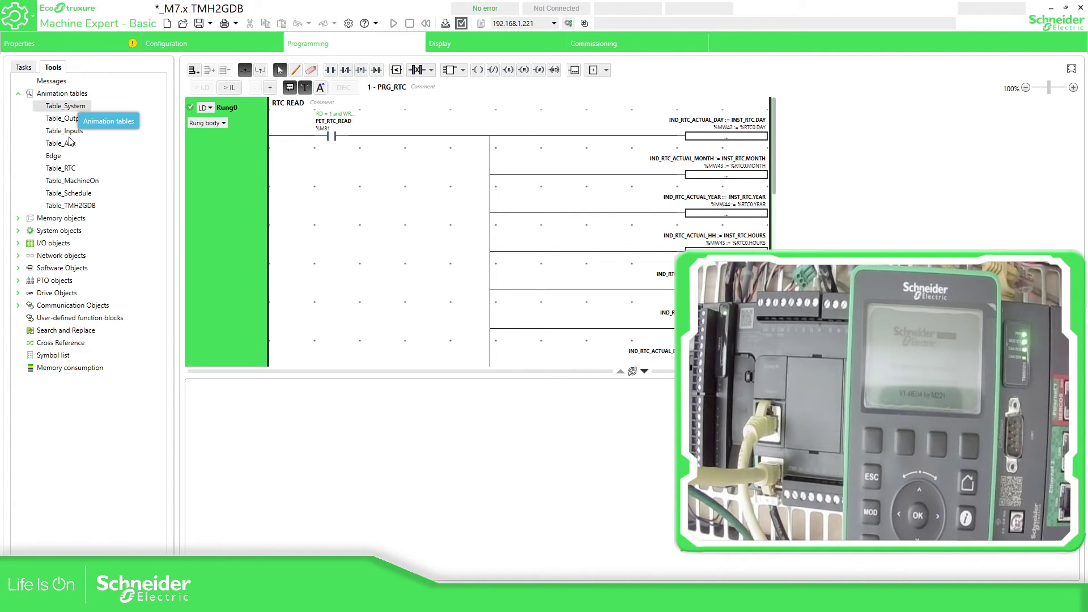
double_click(83, 206)
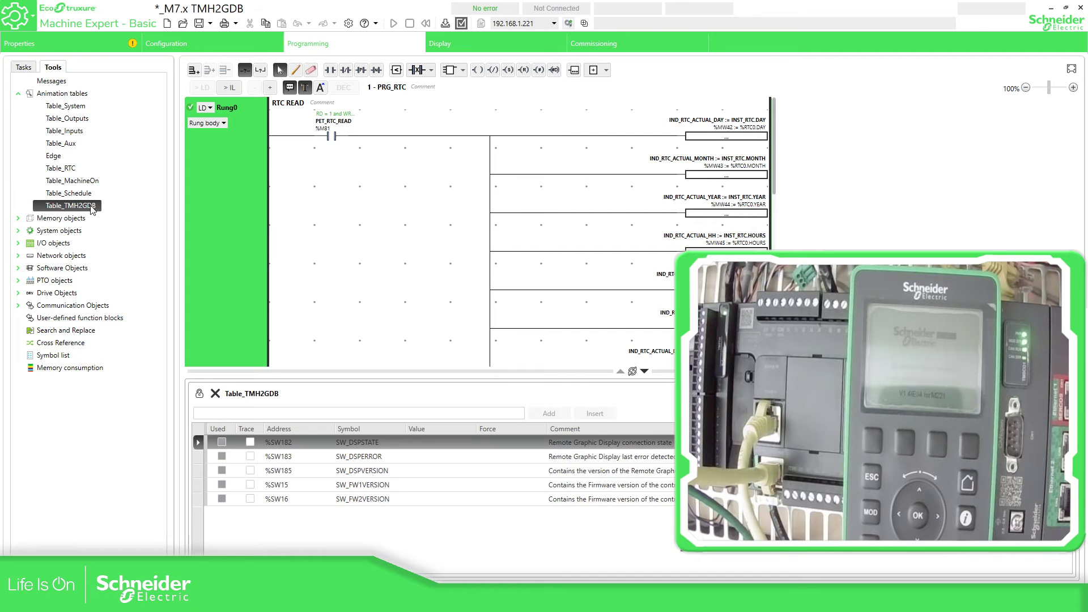
left_click(410, 539)
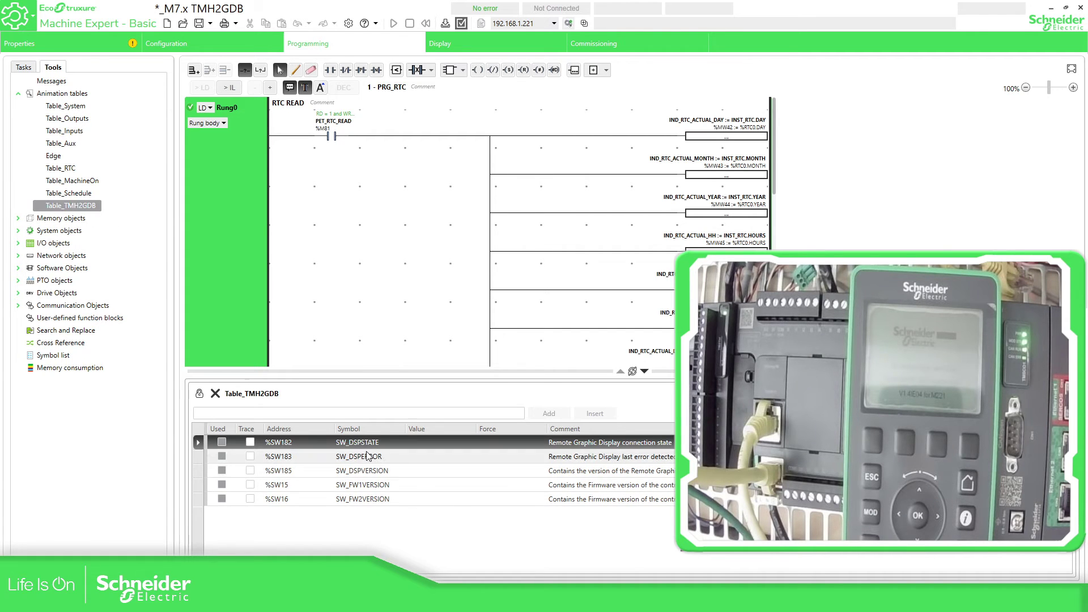
left_click_drag(335, 429, 348, 428)
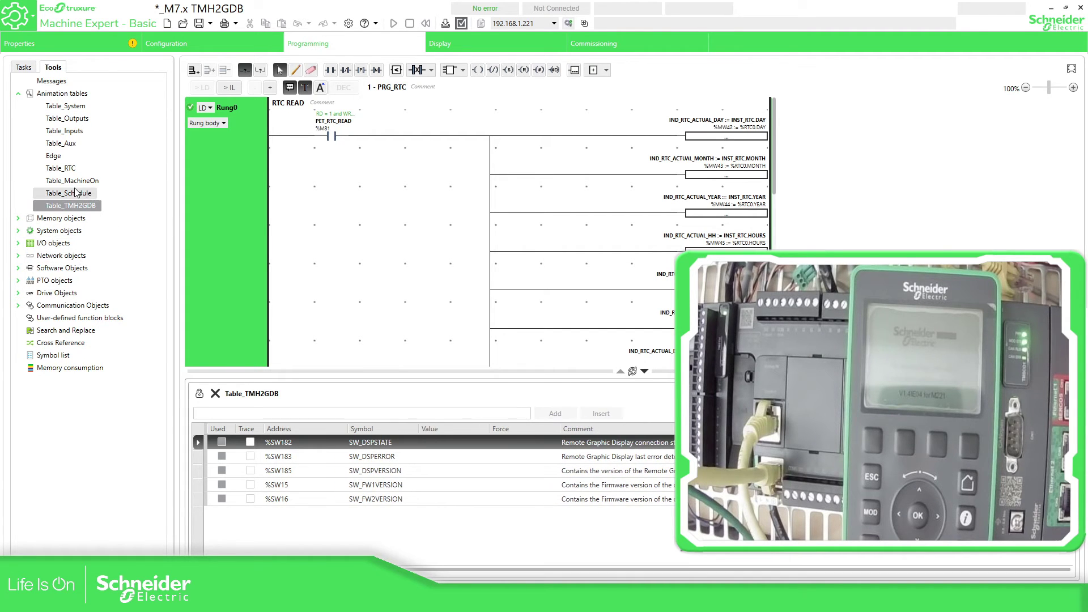
Step: Try adding %SW182 and %SW183 to Table_TMH2GDB and delete the two added rows
right_click(62, 93)
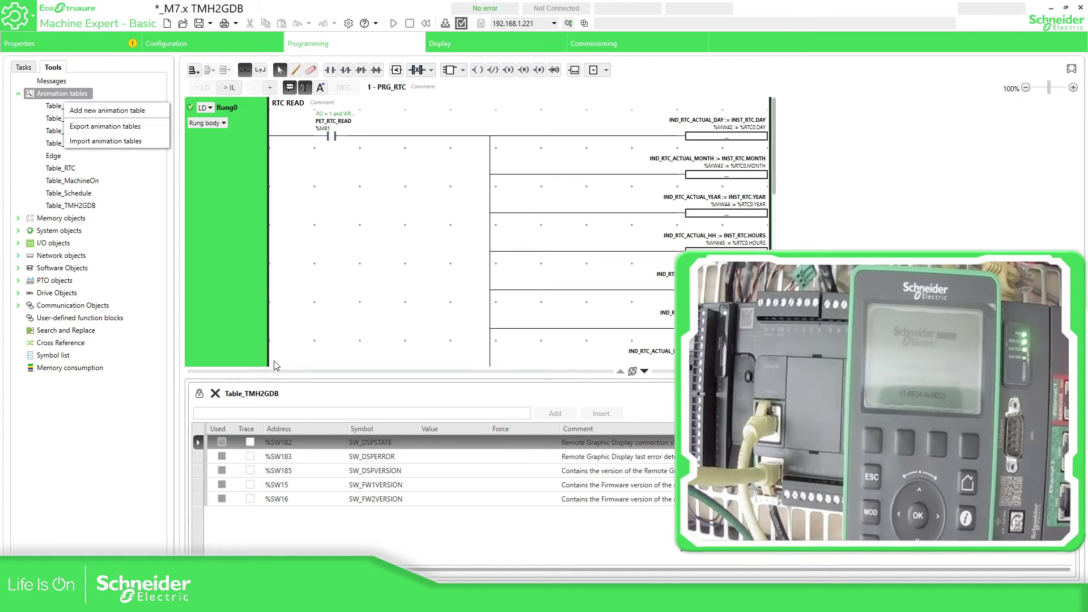
left_click(222, 429)
left_click(226, 417)
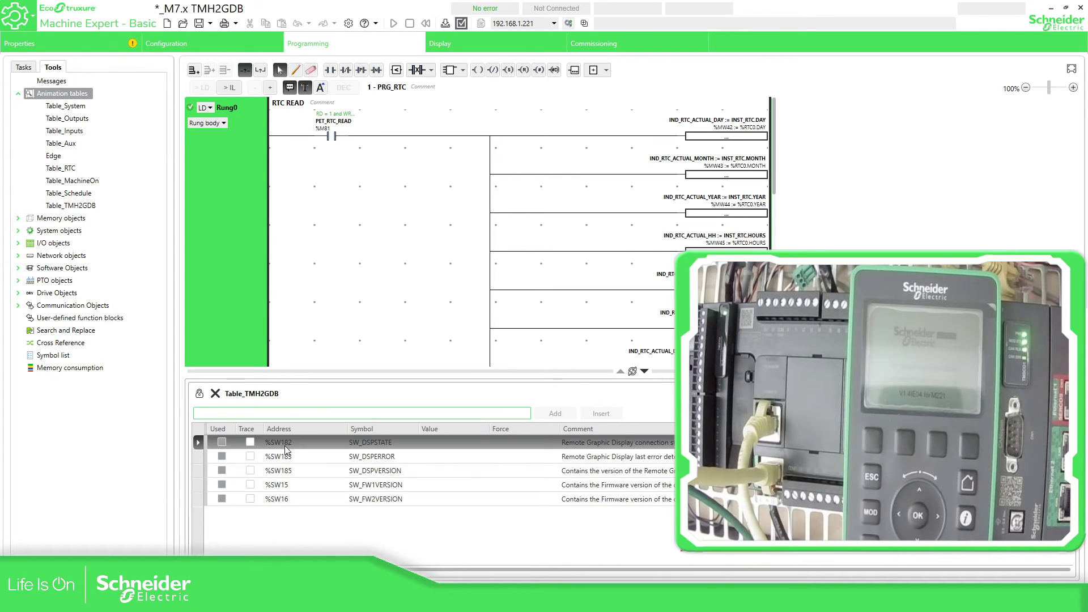
type("%")
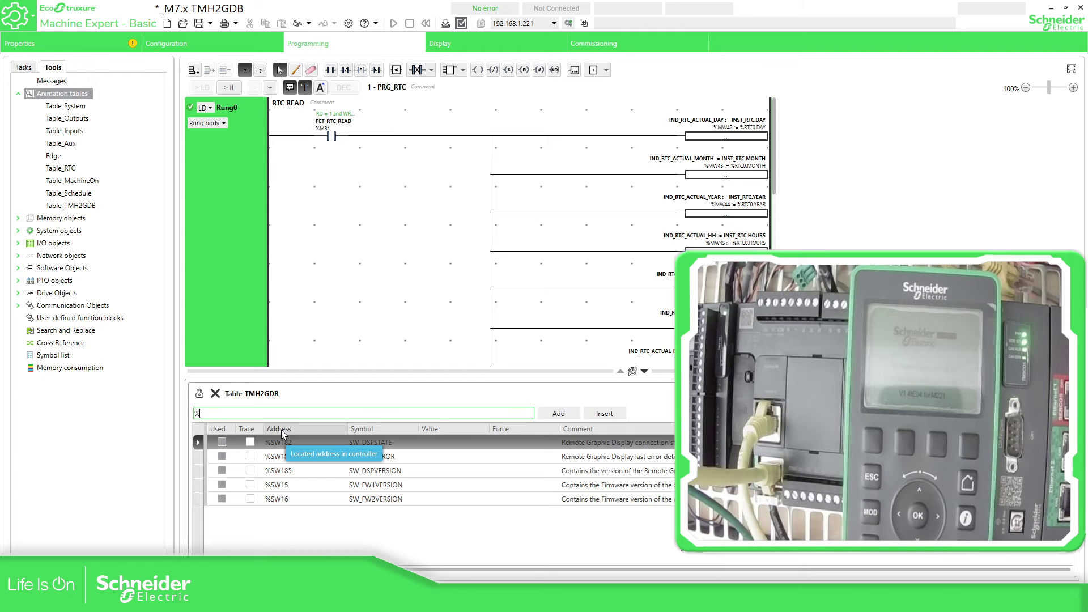
type("SW18")
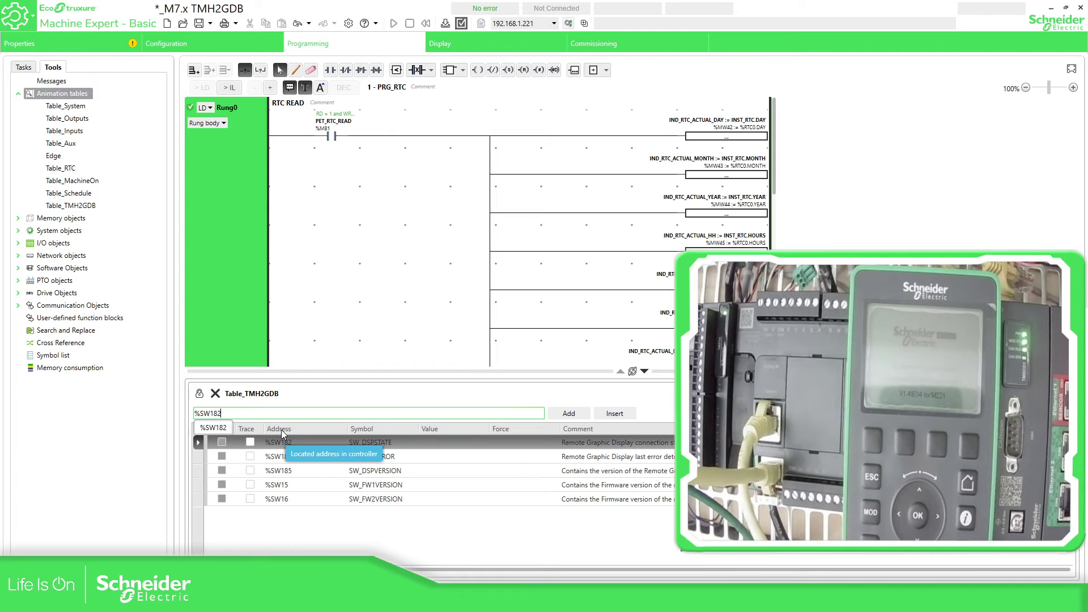
type("3")
key("Return")
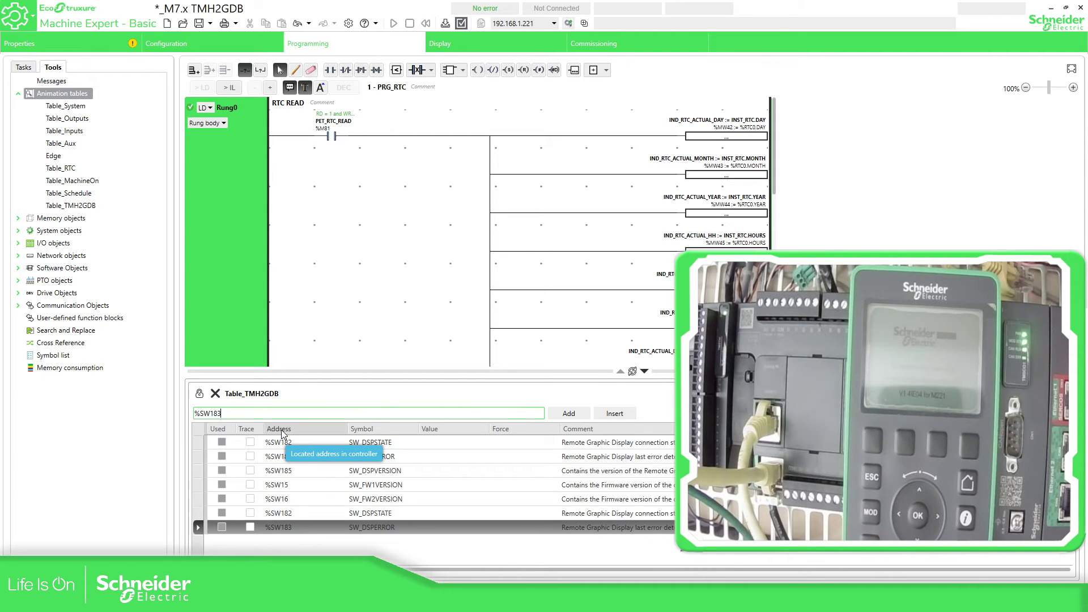
left_click(283, 524, "shift")
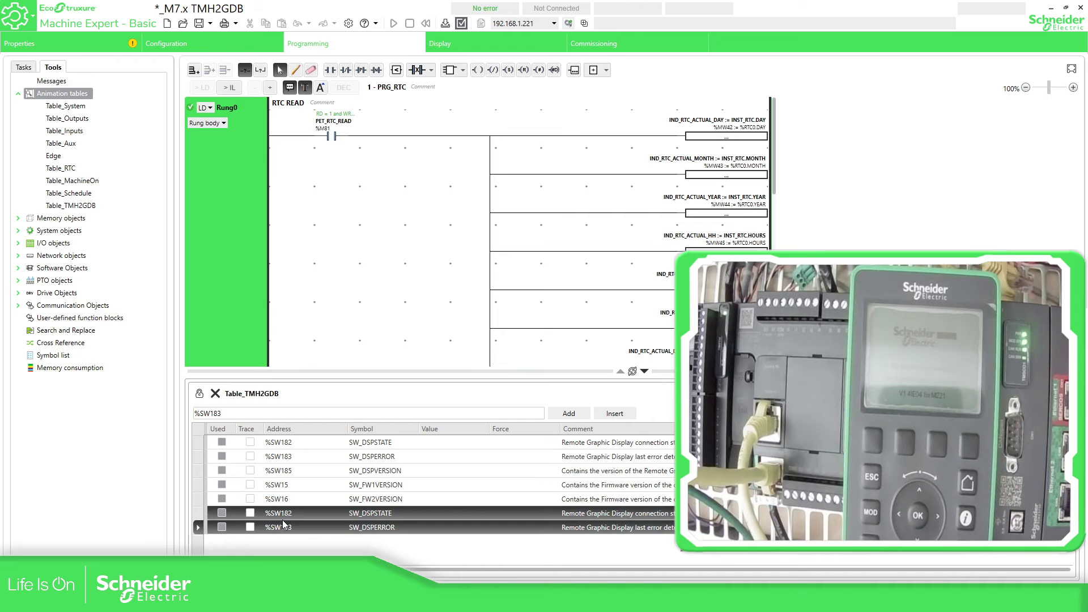
key("Delete")
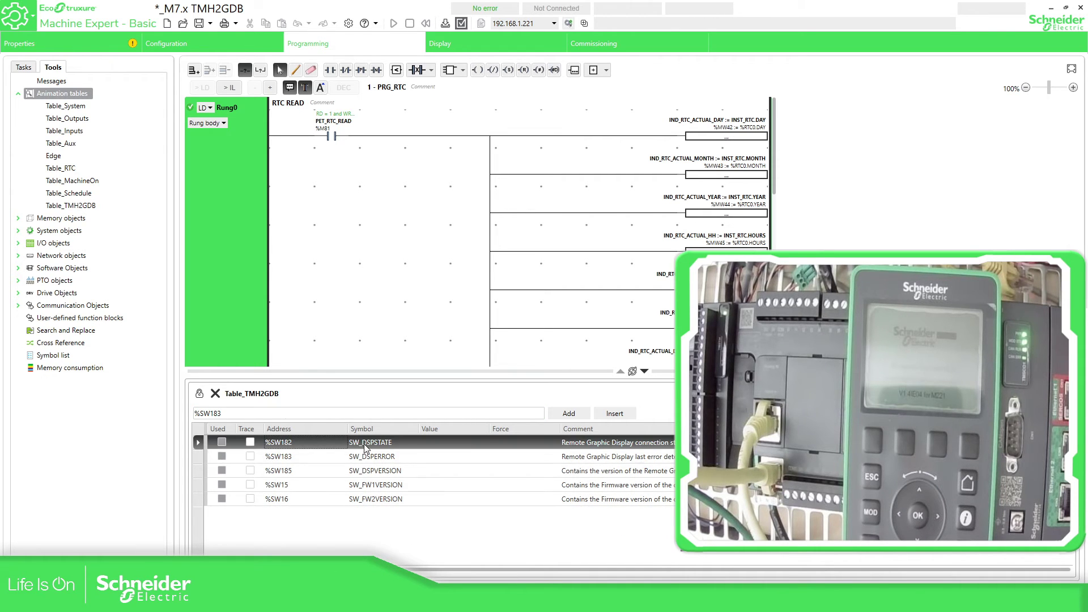
Step: Log in to the controller and download the PC application, stopping the controller and overwriting its existing application
left_click(568, 23)
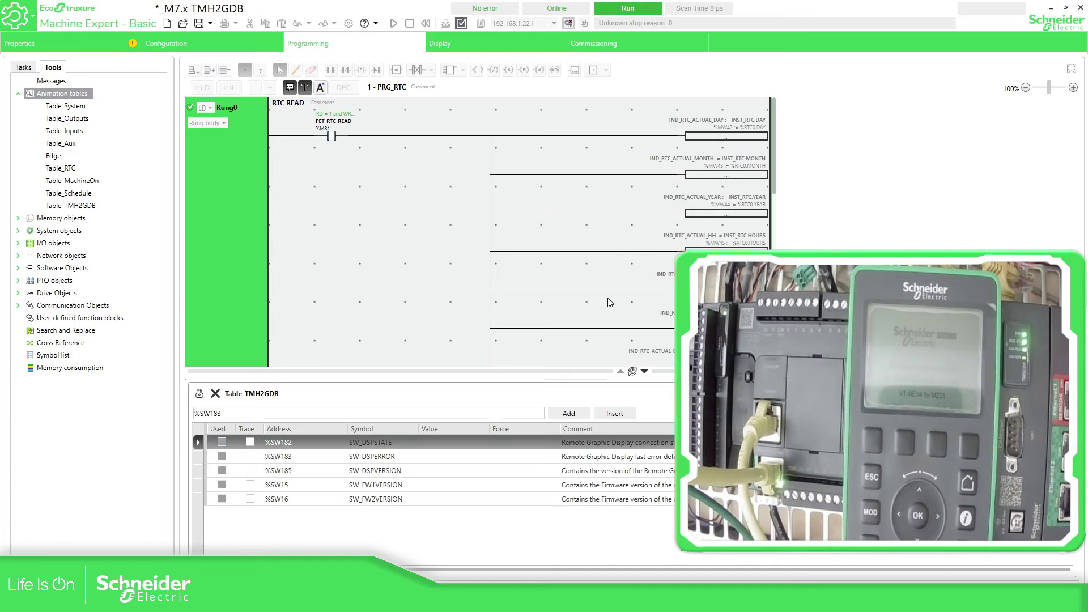
left_click(612, 40)
left_click(52, 92)
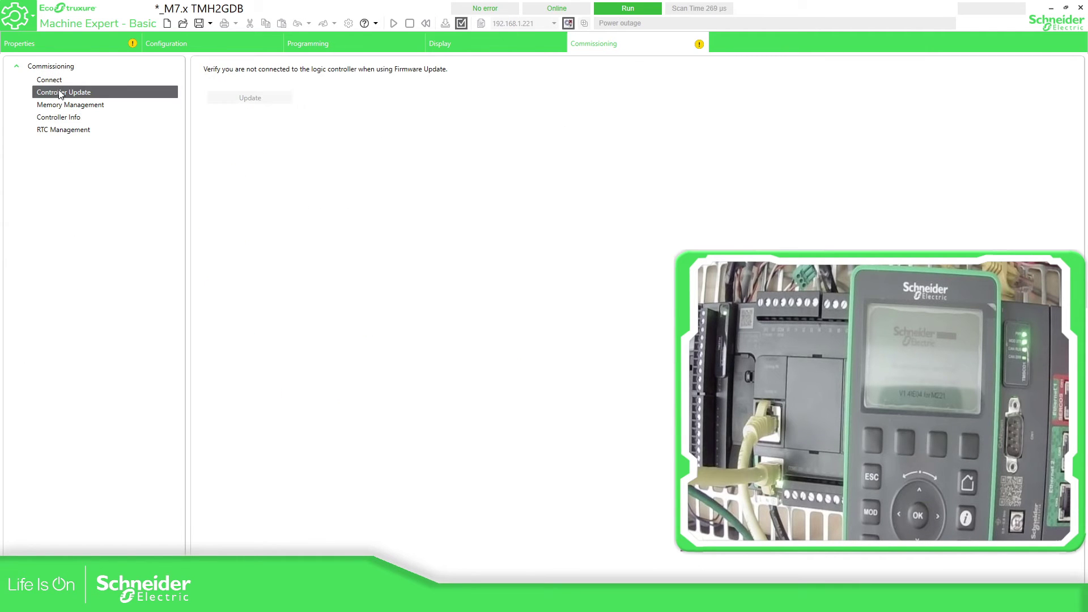
left_click(137, 80)
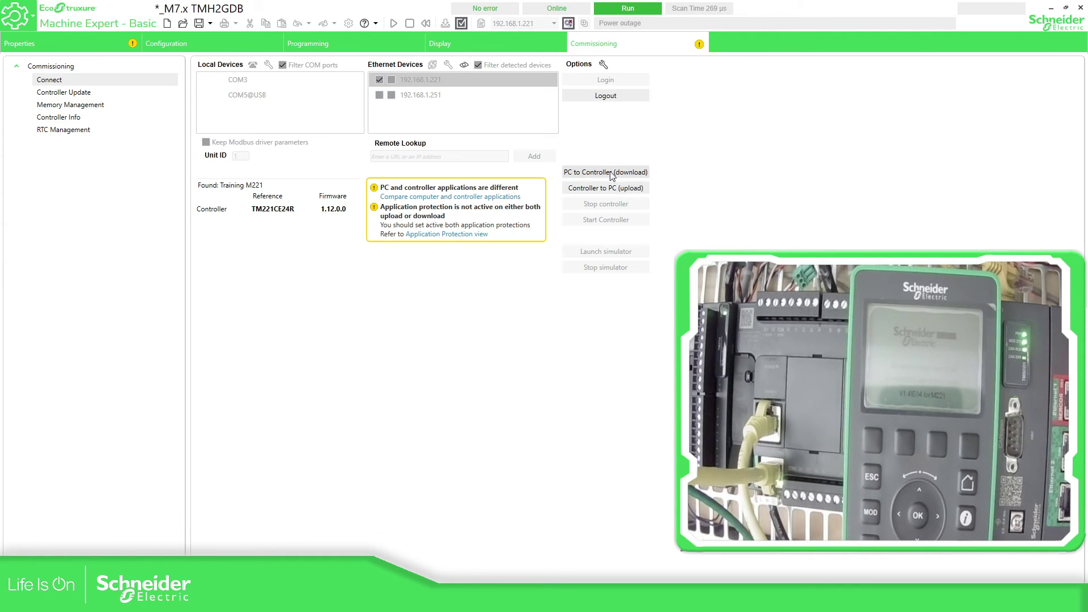
left_click(575, 190)
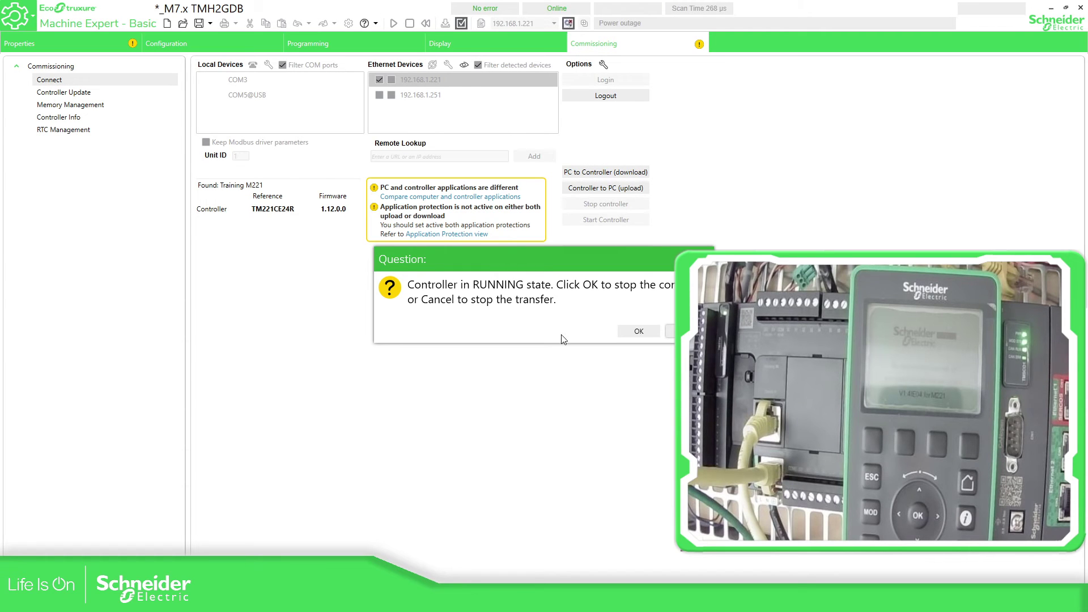
left_click(637, 332)
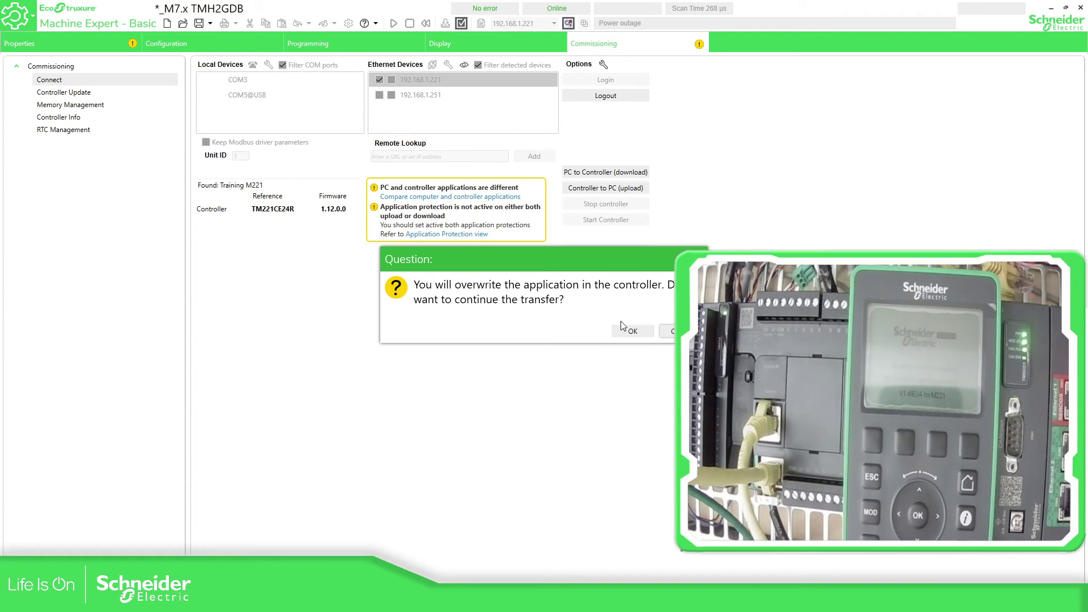
left_click(630, 331)
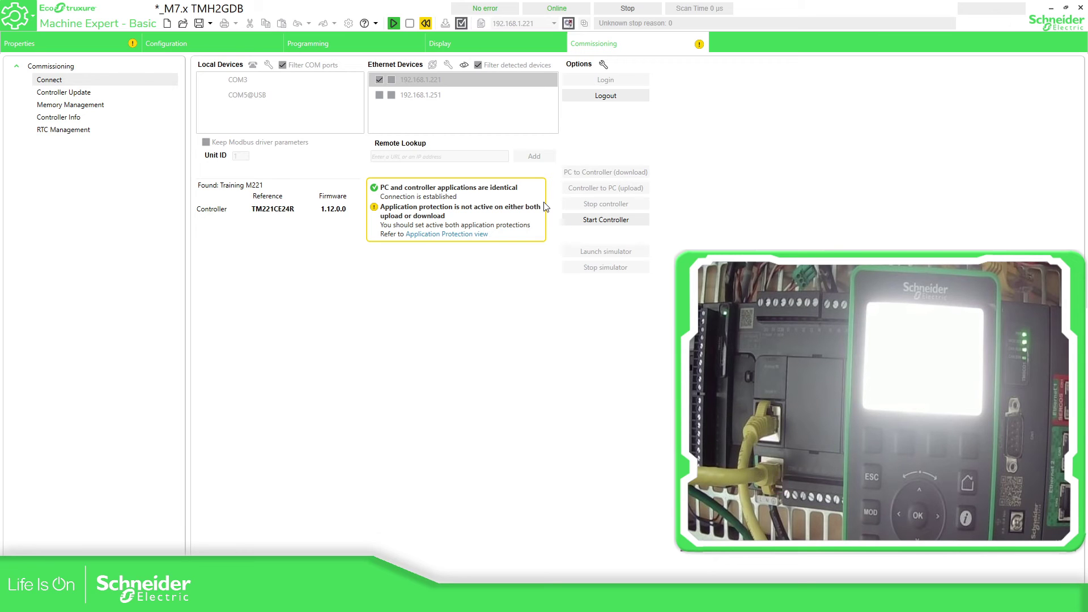
Step: Start the controller and monitor the live system word values in Table_TMH2GDB
left_click(393, 25)
left_click(627, 331)
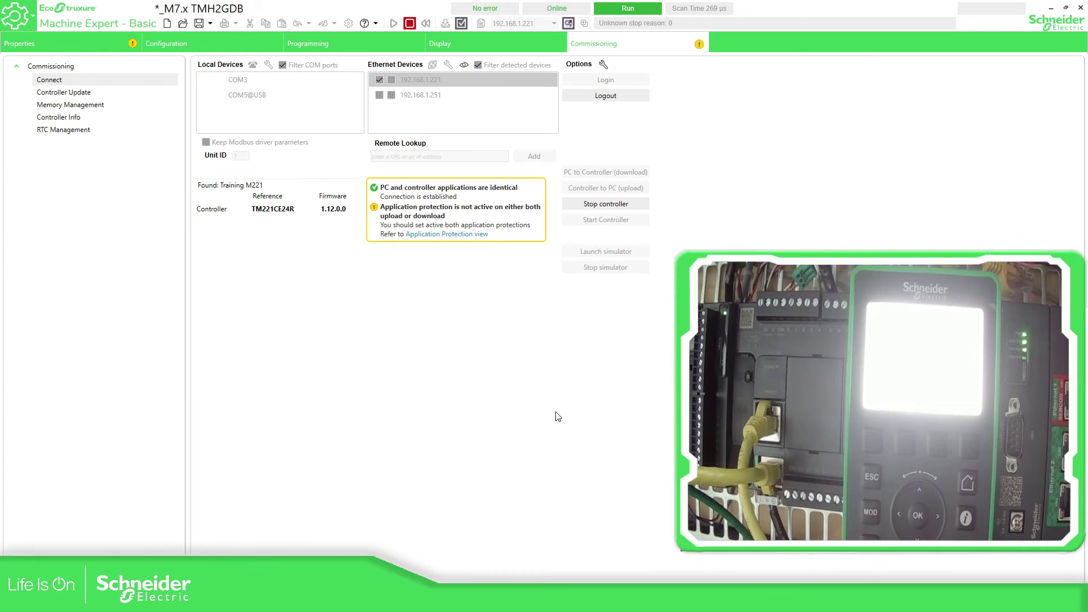
left_click(393, 40)
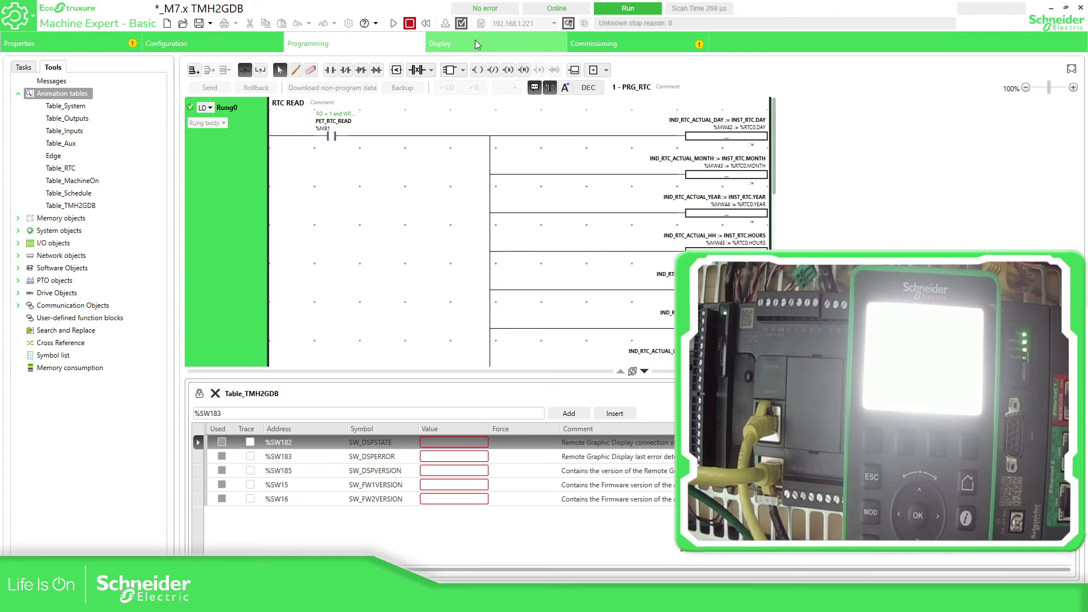
left_click(387, 456)
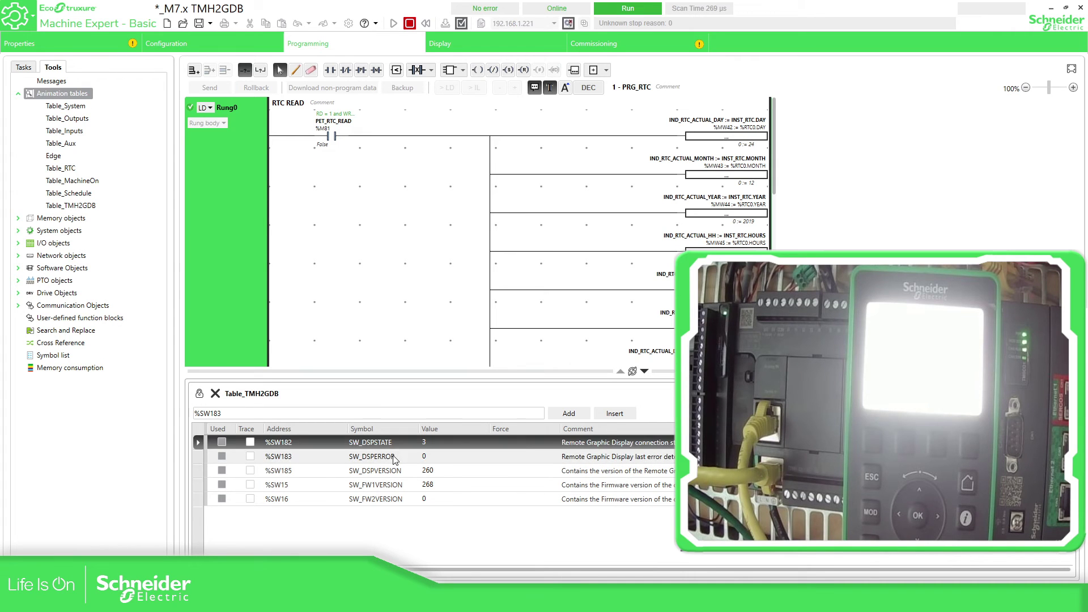